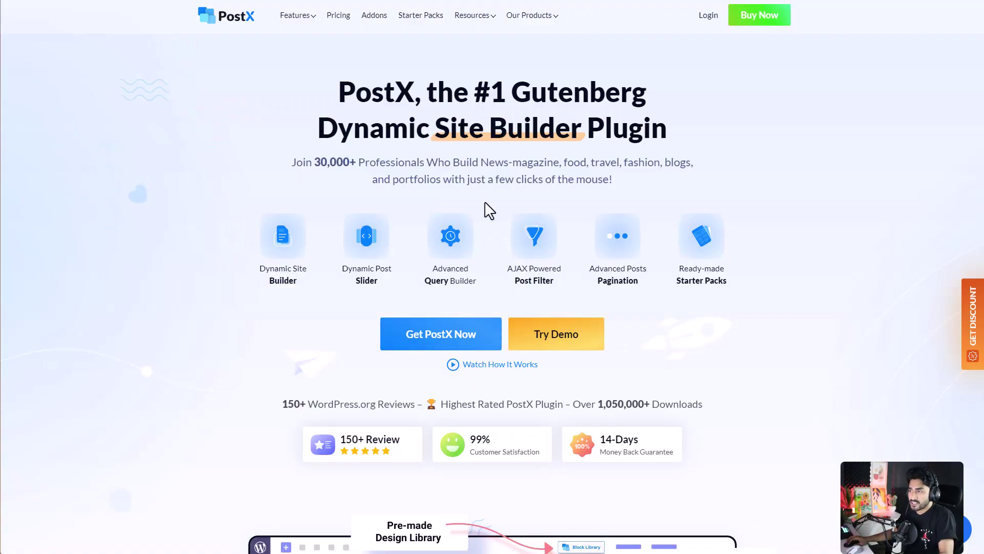
{"action": "scroll", "coordinate": [778, 331], "scroll_direction": "down", "scroll_amount": 2}
{"action": "scroll", "coordinate": [778, 330], "scroll_direction": "down", "scroll_amount": 3}
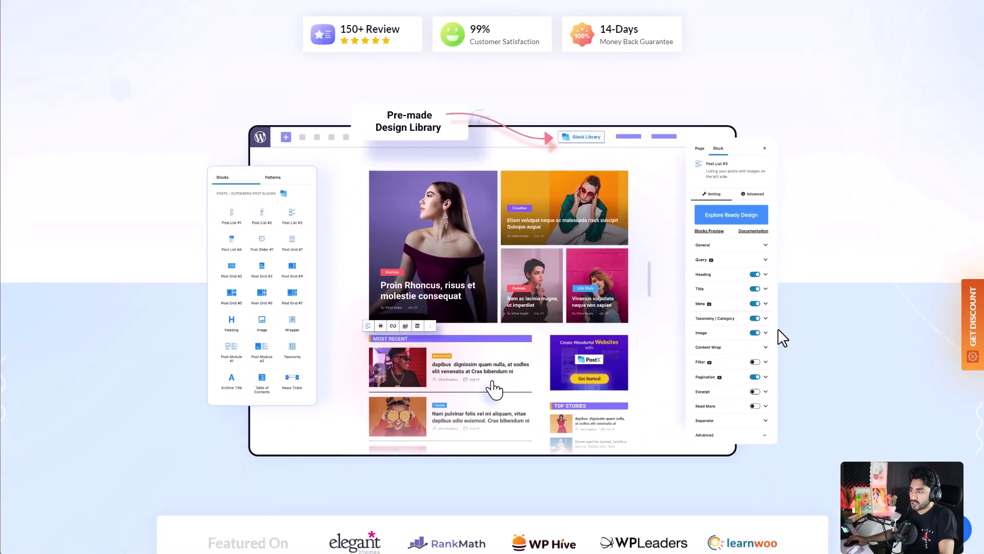
{"action": "scroll", "coordinate": [778, 330], "scroll_direction": "up", "scroll_amount": 3}
{"action": "scroll", "coordinate": [778, 334], "scroll_direction": "up", "scroll_amount": 2}
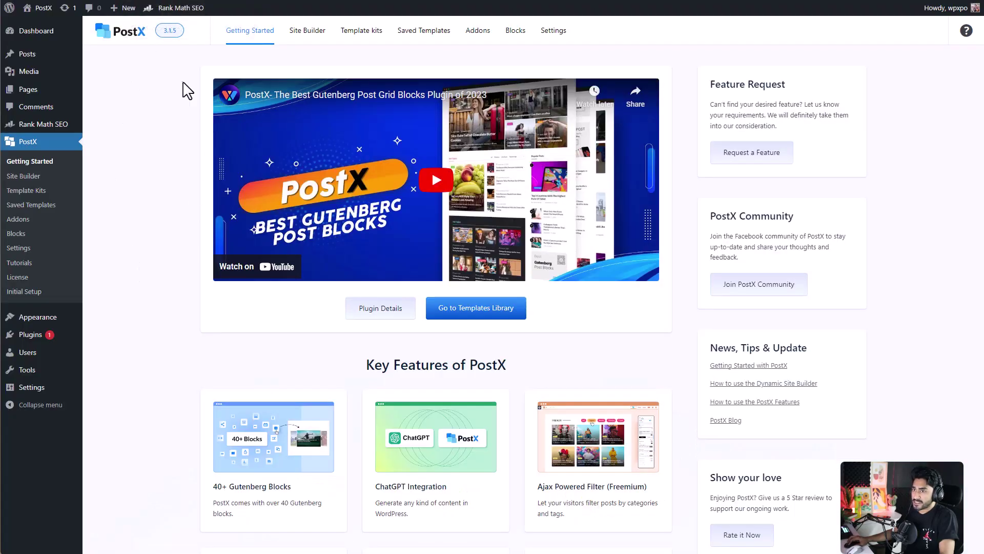
Show the PostX Addons list, glancing at the site Pages list on the way
{"action": "left_click", "coordinate": [27, 226]}
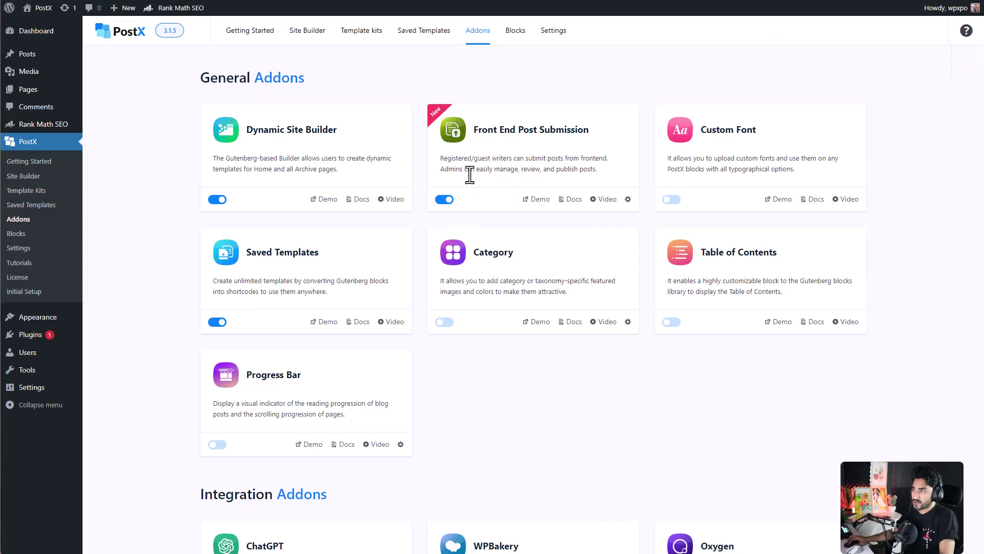
{"action": "left_click", "coordinate": [30, 90]}
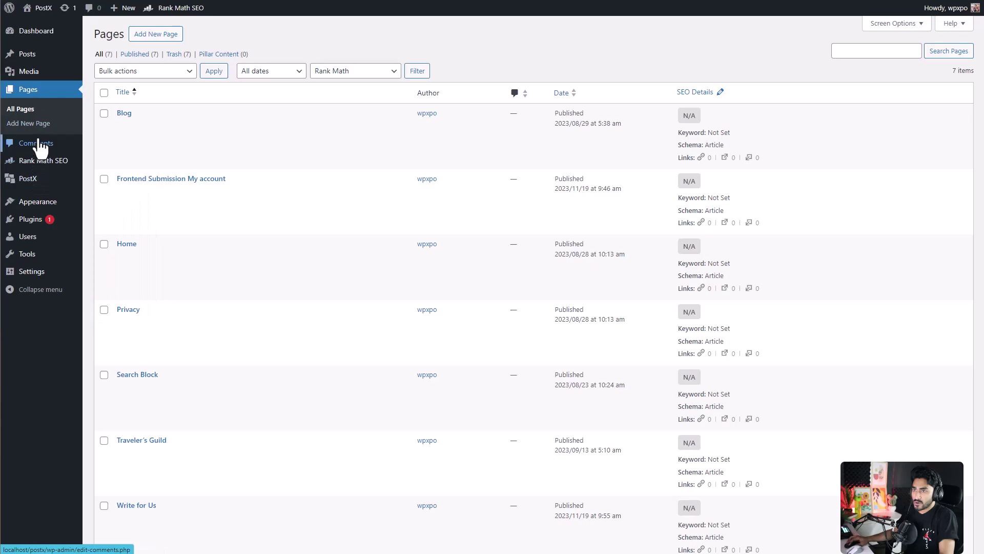
{"action": "mouse_move", "coordinate": [28, 179]}
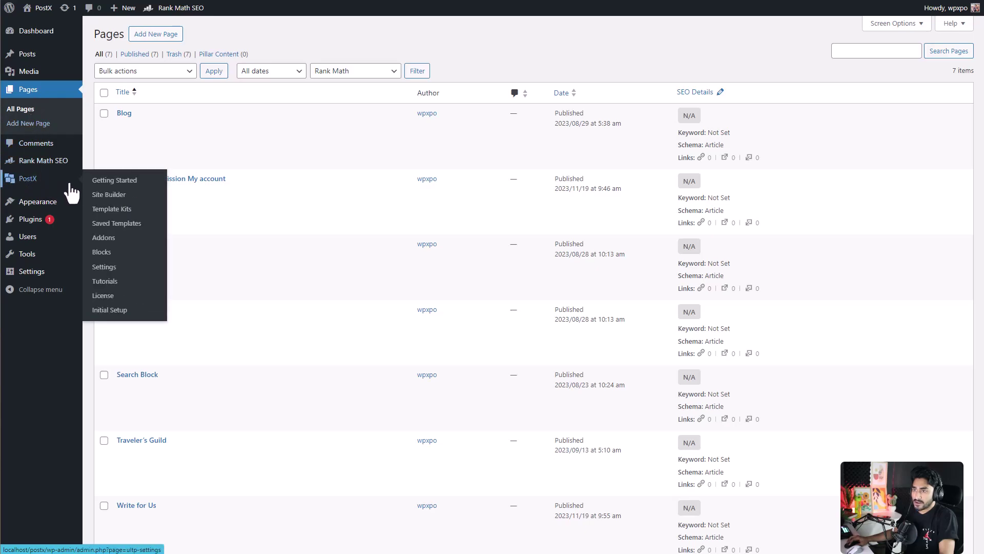
{"action": "left_click", "coordinate": [108, 238]}
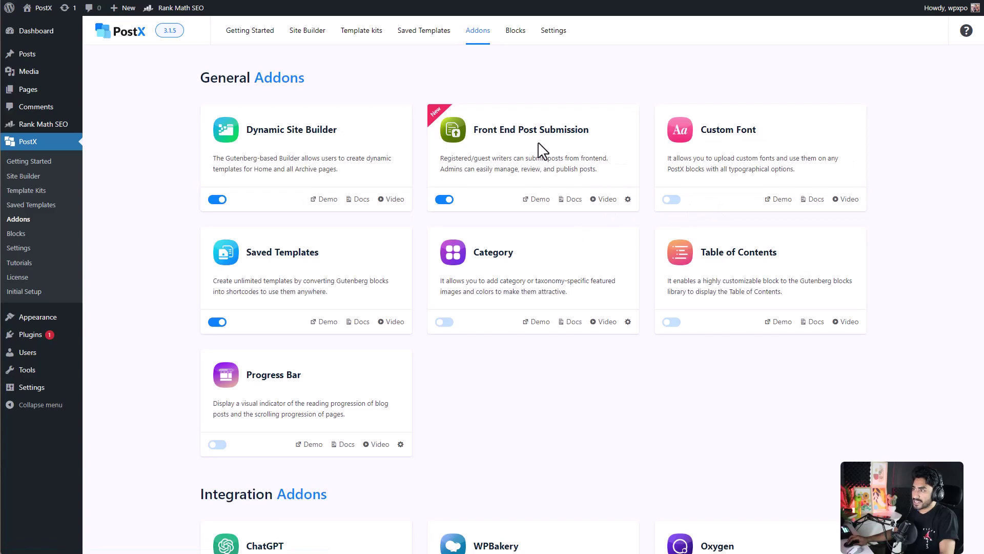
Turn on SEO Support (RankMath) for the allowed user in Front End Post Submission settings and save
{"action": "left_click", "coordinate": [628, 199]}
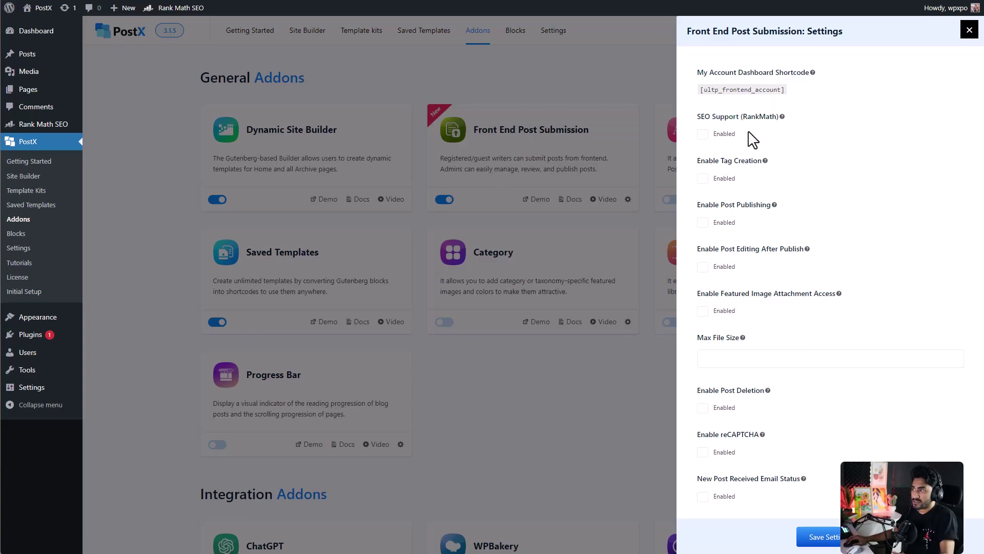
{"action": "scroll", "coordinate": [754, 144], "scroll_direction": "down", "scroll_amount": 1}
{"action": "scroll", "coordinate": [769, 162], "scroll_direction": "down", "scroll_amount": 2}
{"action": "scroll", "coordinate": [792, 169], "scroll_direction": "down", "scroll_amount": 1}
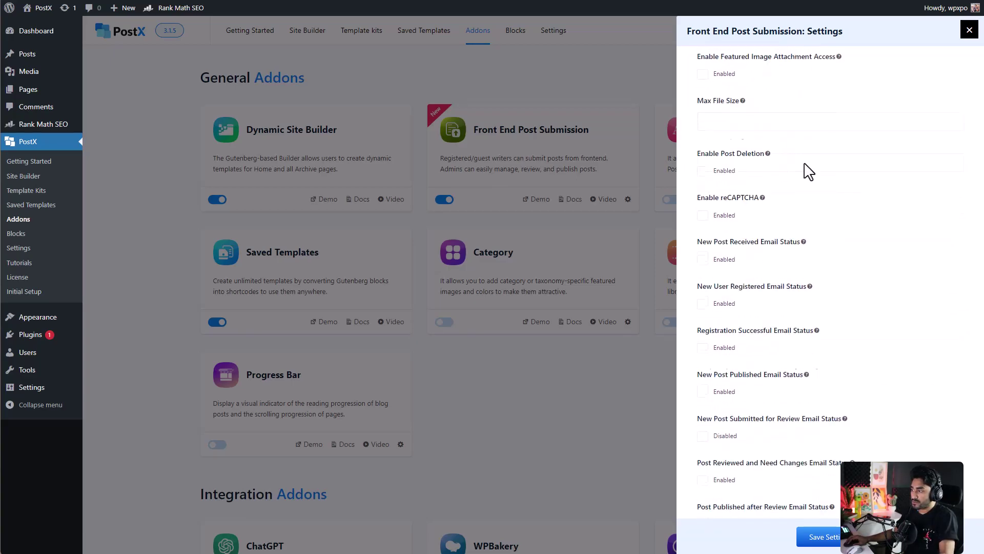
{"action": "scroll", "coordinate": [808, 171], "scroll_direction": "down", "scroll_amount": 2}
{"action": "scroll", "coordinate": [806, 162], "scroll_direction": "up", "scroll_amount": 3}
{"action": "scroll", "coordinate": [793, 166], "scroll_direction": "up", "scroll_amount": 3}
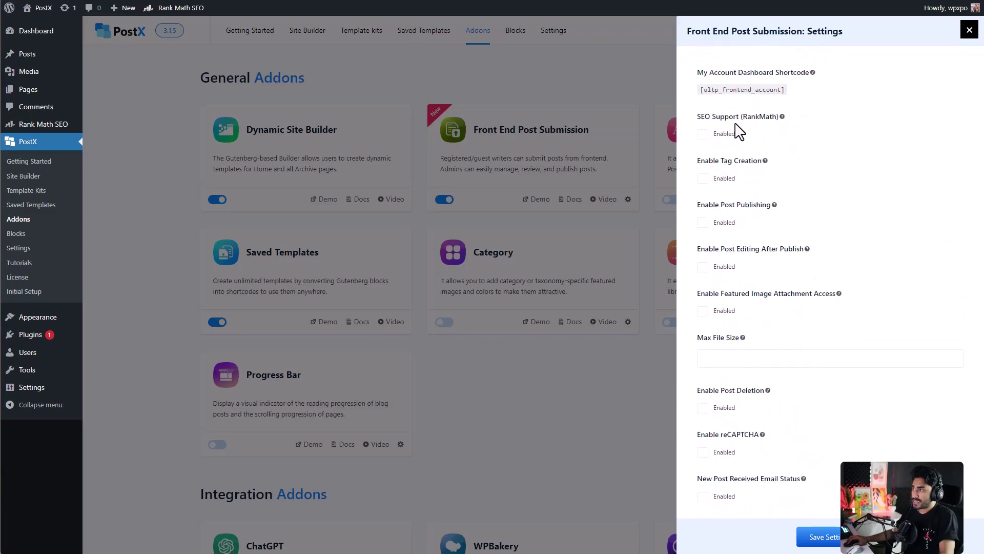
{"action": "left_click", "coordinate": [702, 135]}
{"action": "left_click", "coordinate": [829, 186]}
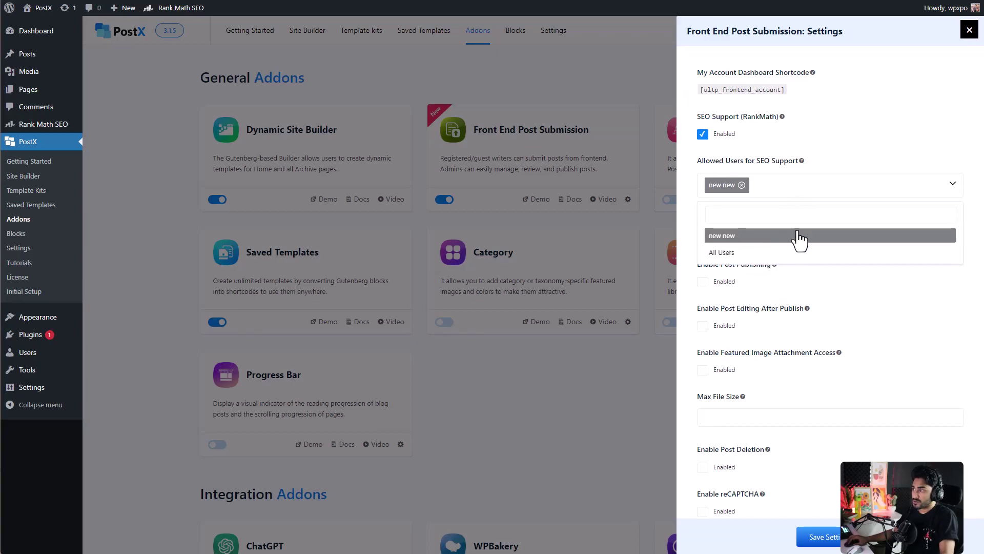
{"action": "left_click", "coordinate": [797, 181]}
{"action": "scroll", "coordinate": [808, 205], "scroll_direction": "down", "scroll_amount": 2}
{"action": "scroll", "coordinate": [809, 205], "scroll_direction": "down", "scroll_amount": 2}
{"action": "scroll", "coordinate": [808, 205], "scroll_direction": "down", "scroll_amount": 4}
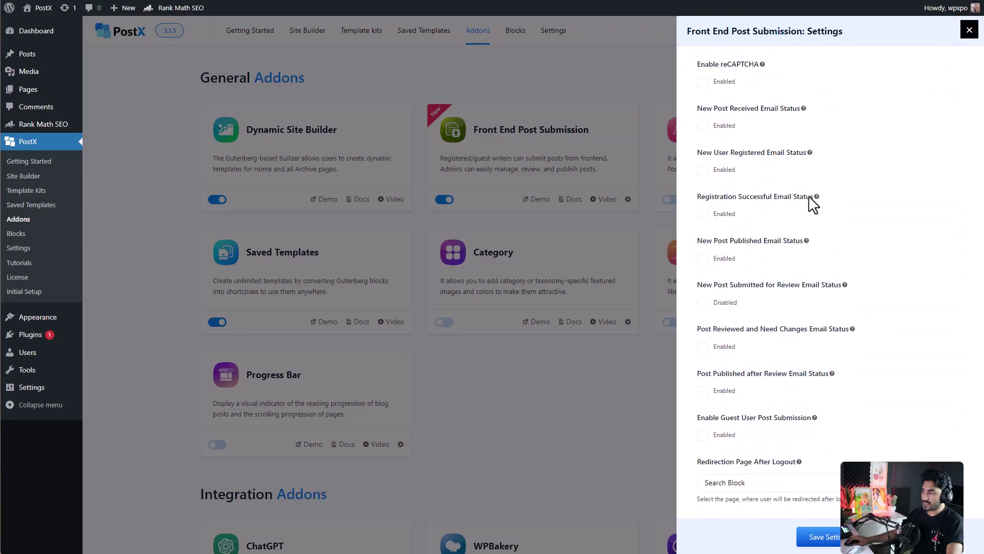
{"action": "left_click", "coordinate": [816, 543]}
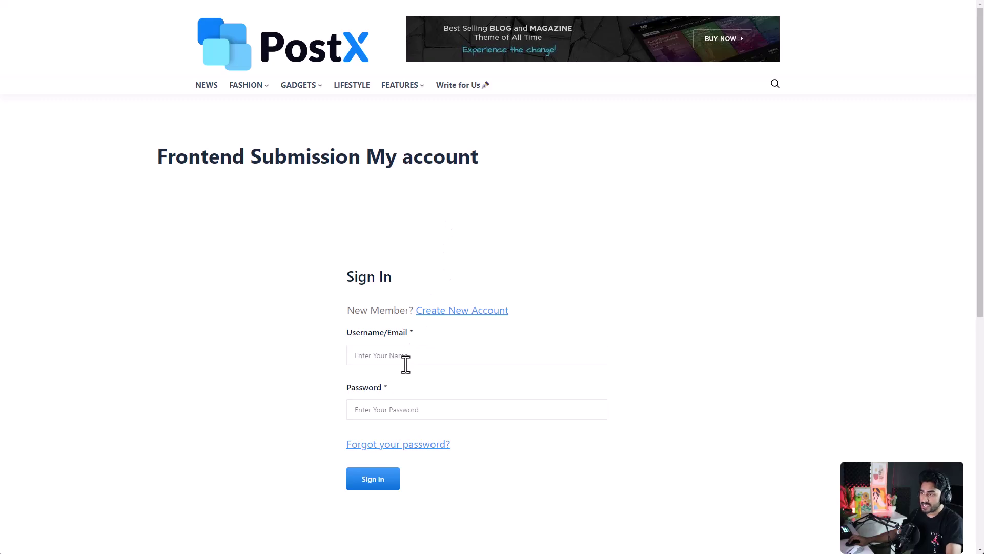
Sign in with username and password on My account and choose Submit Posts from the dashboard
{"action": "left_click", "coordinate": [386, 356]}
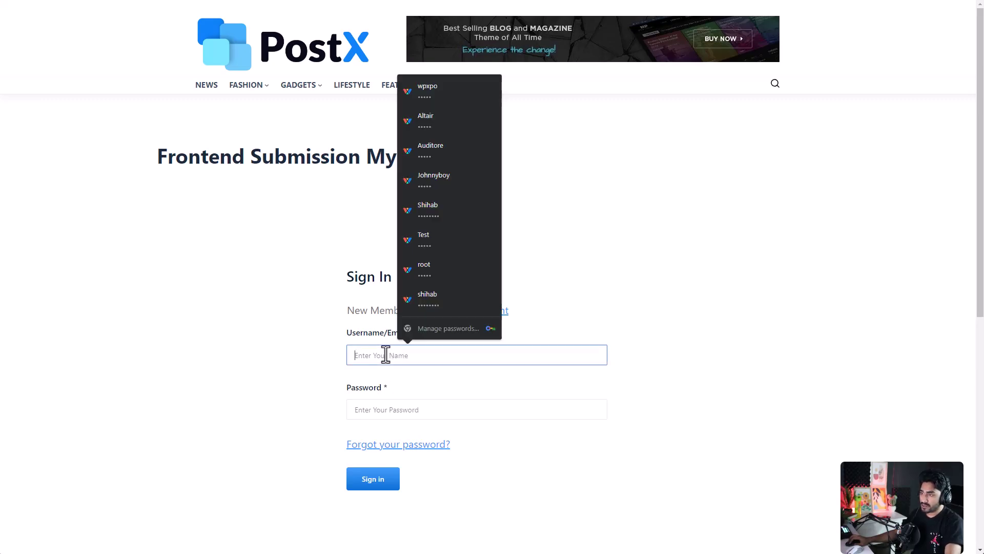
{"action": "type", "text": "r"}
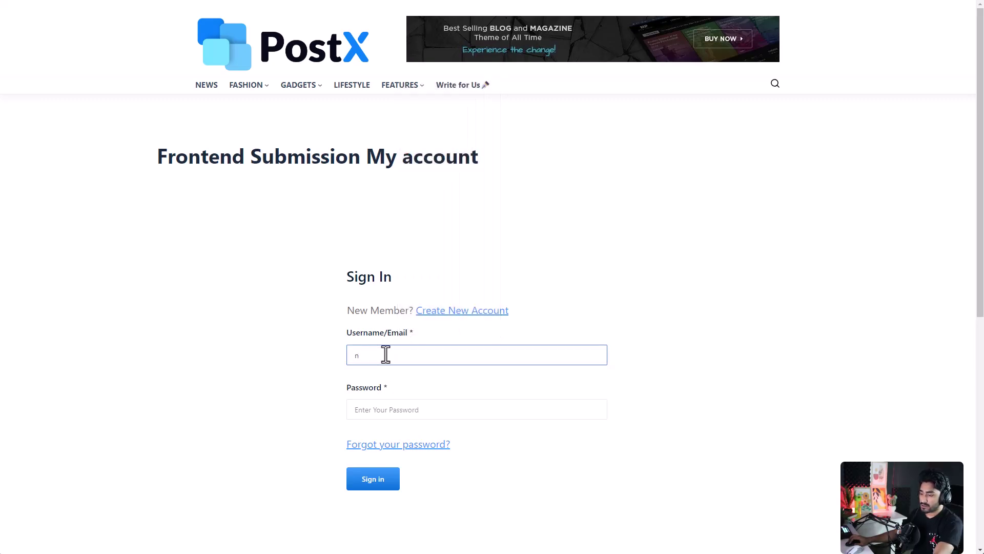
{"action": "type", "text": "ew"}
{"action": "left_click", "coordinate": [384, 409]}
{"action": "type", "text": "n"}
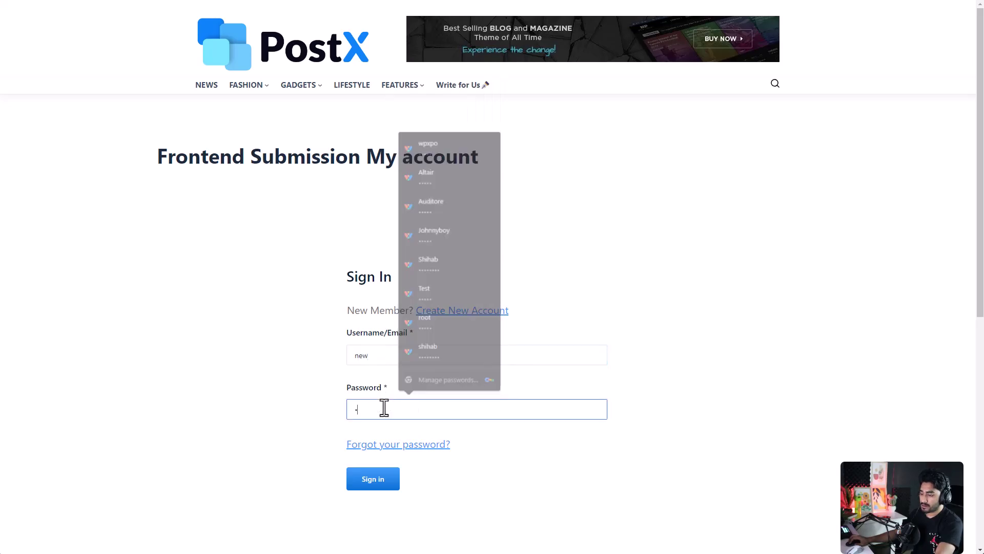
{"action": "type", "text": "ew"}
{"action": "left_click", "coordinate": [369, 483]}
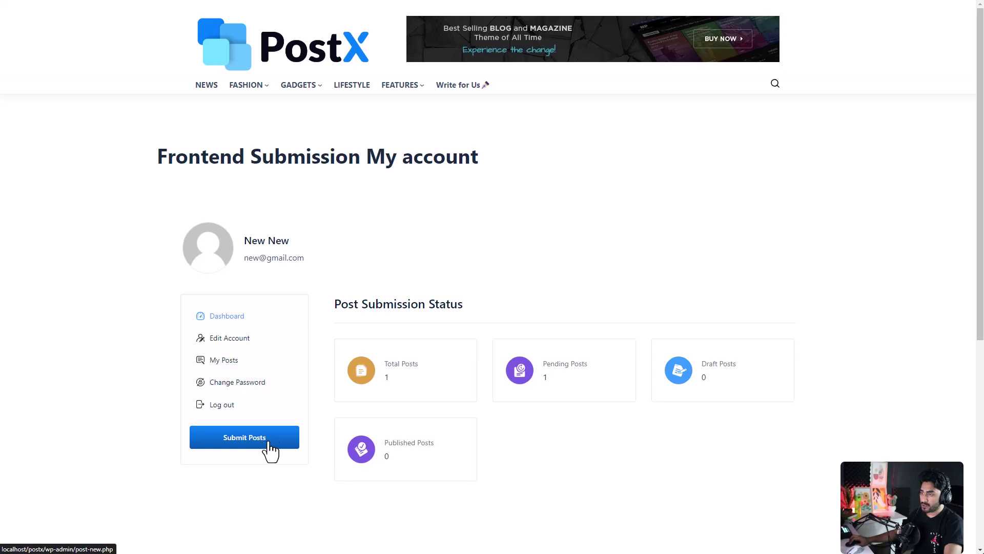
{"action": "left_click", "coordinate": [271, 452]}
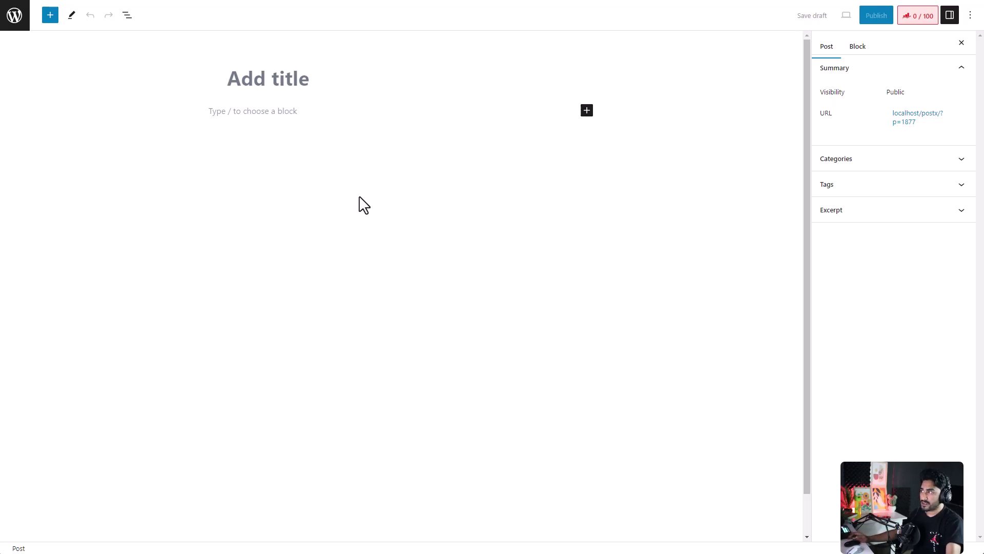
Give the post its New Topic title and paragraph, then publish it via Submit for Review
{"action": "left_click", "coordinate": [909, 26]}
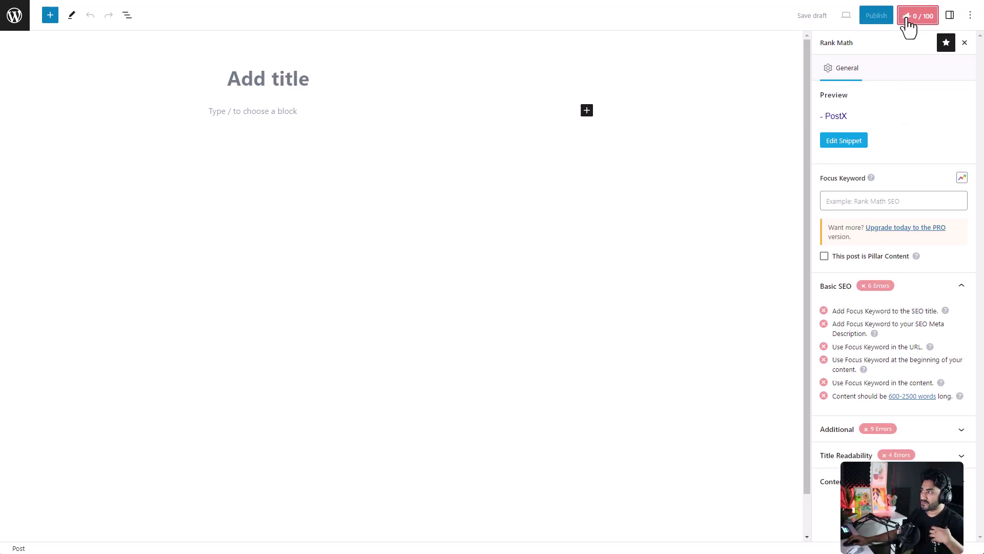
{"action": "left_click", "coordinate": [393, 89]}
{"action": "type", "text": "New"}
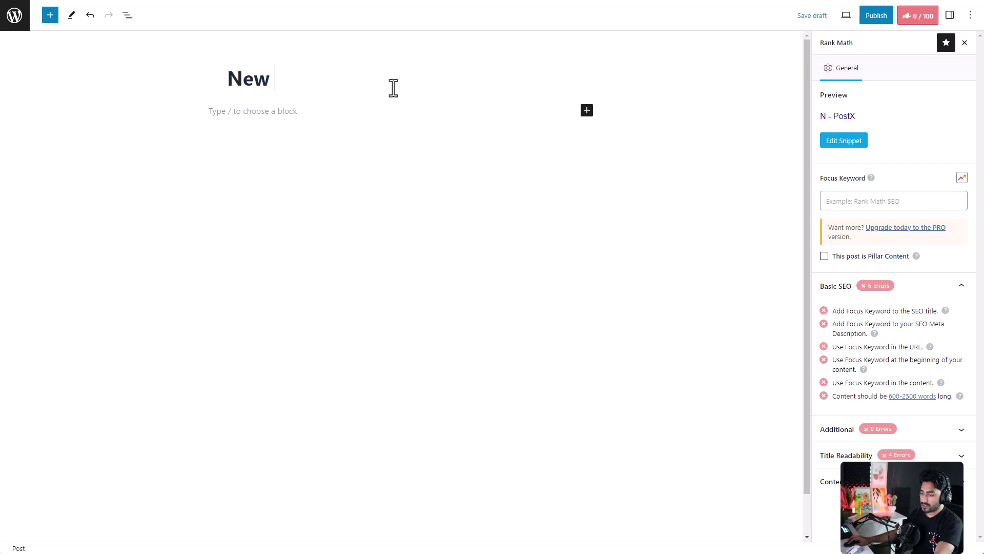
{"action": "type", "text": " To"}
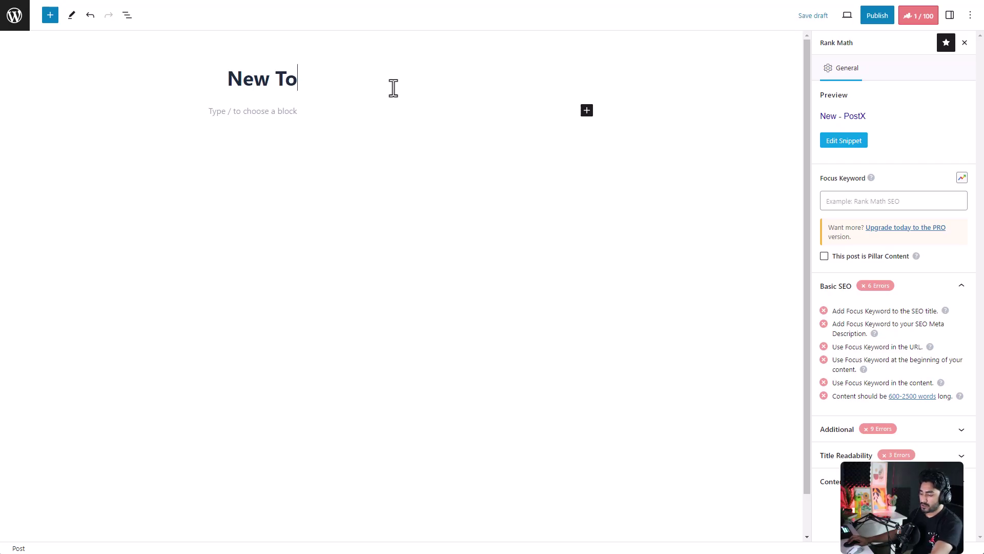
{"action": "type", "text": "pic"}
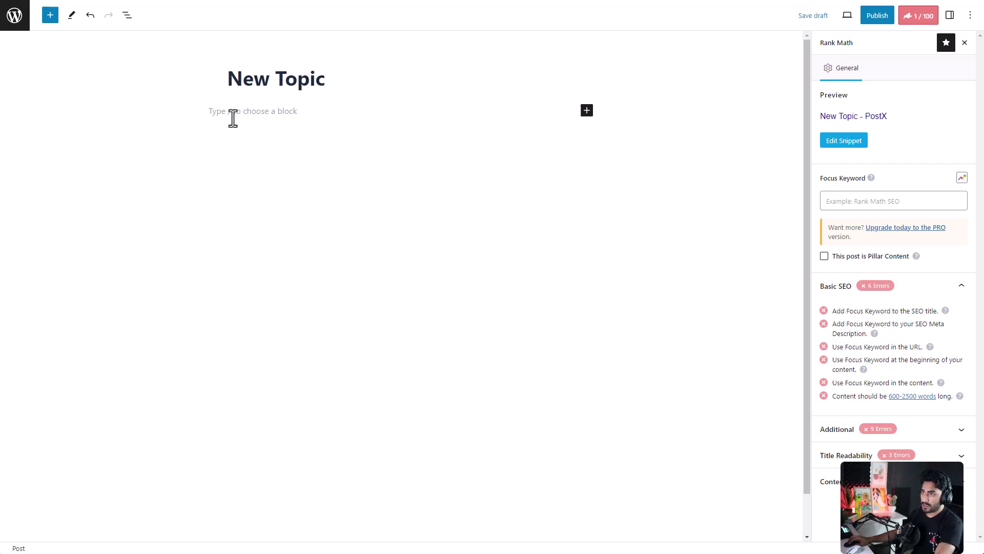
{"action": "left_click", "coordinate": [233, 117]}
{"action": "type", "text": "sdfasdf"}
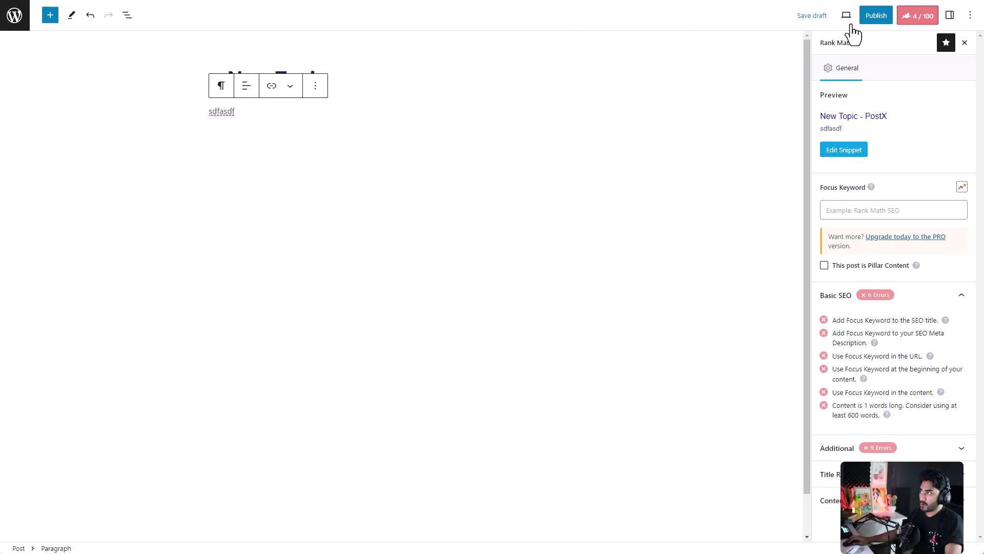
{"action": "left_click", "coordinate": [870, 20]}
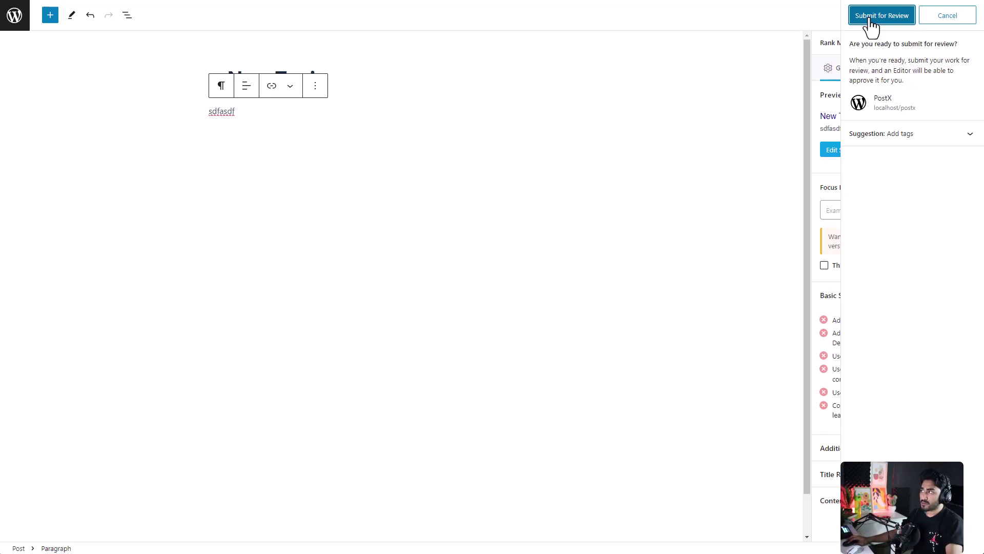
{"action": "left_click", "coordinate": [872, 27]}
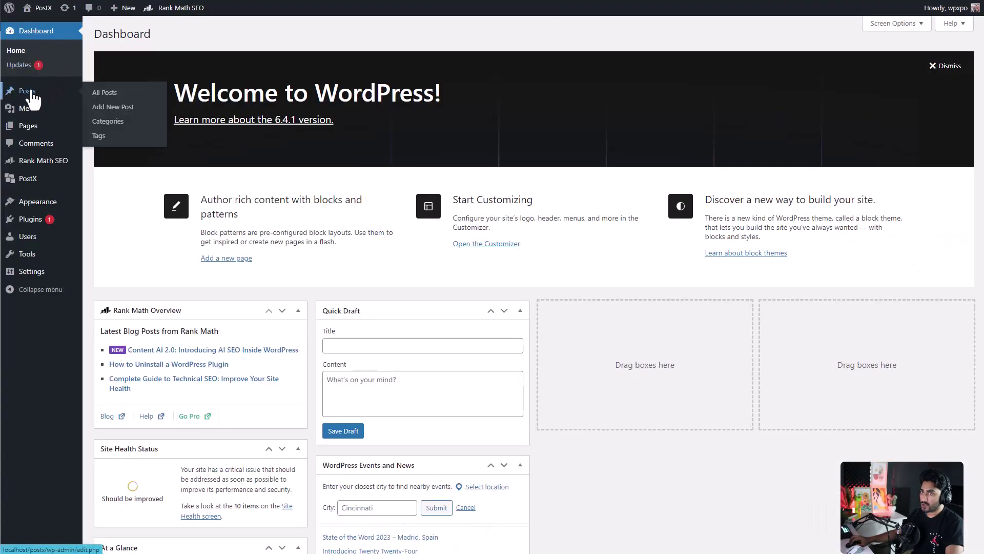
From All Posts, open the pending New Topic post for editing
{"action": "left_click", "coordinate": [29, 90]}
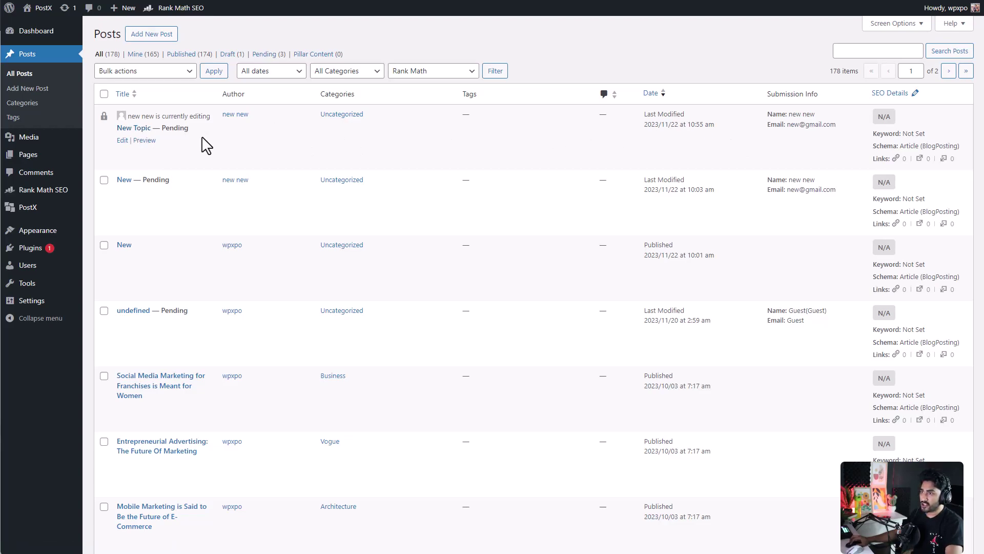
{"action": "left_click", "coordinate": [137, 127]}
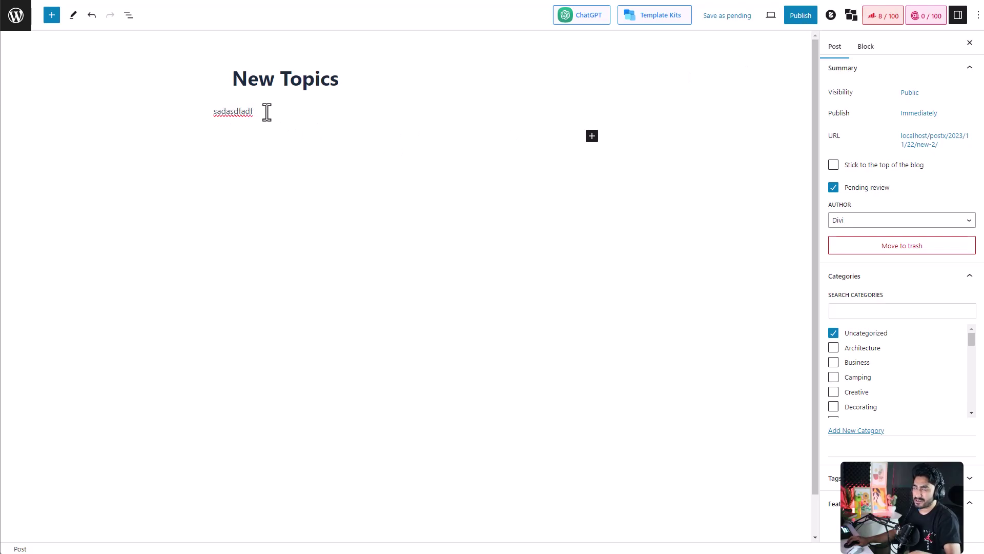
Select the post's paragraph and try its comment and suggestion boxes
{"action": "left_click", "coordinate": [266, 112]}
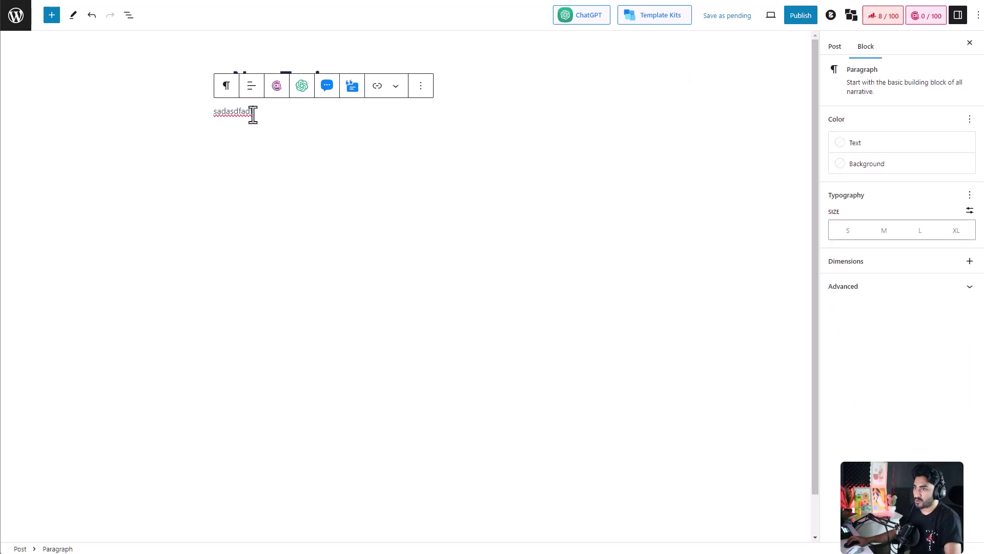
{"action": "left_click", "coordinate": [330, 91]}
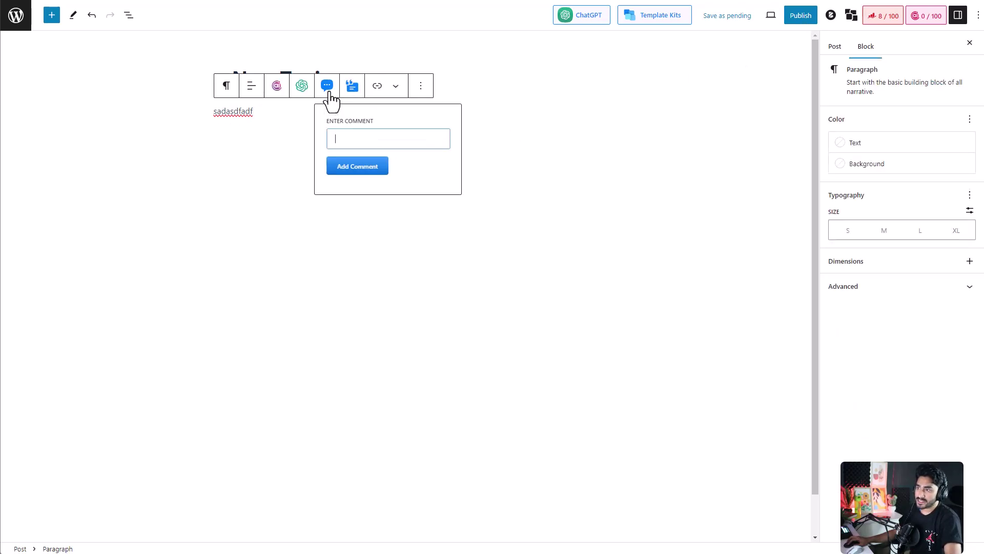
{"action": "left_click", "coordinate": [354, 89]}
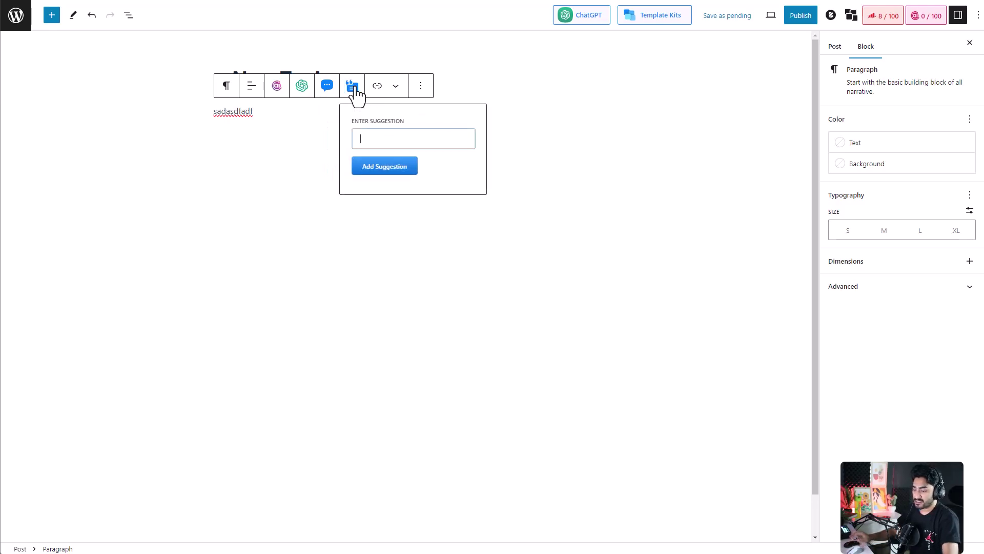
{"action": "type", "text": "W"}
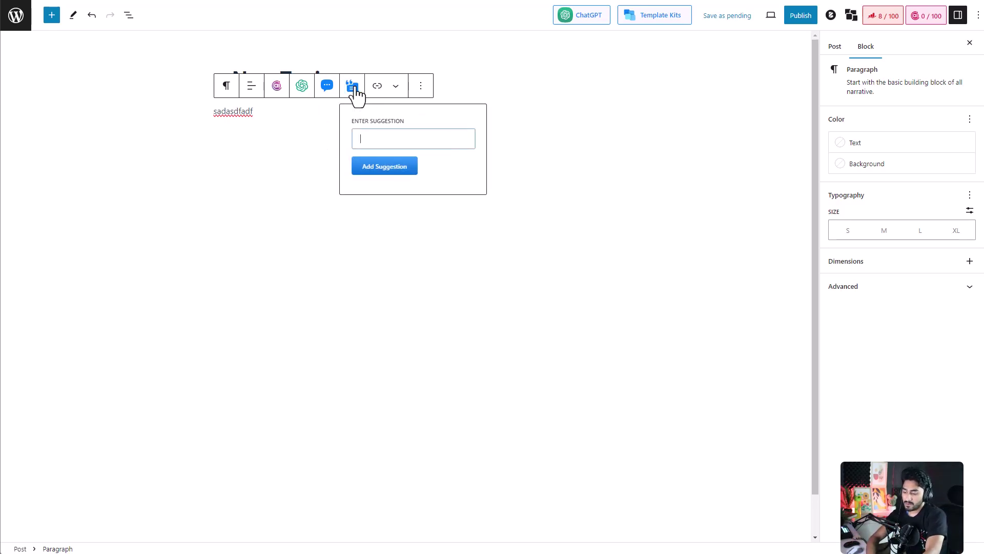
{"action": "type", "text": "mke it"}
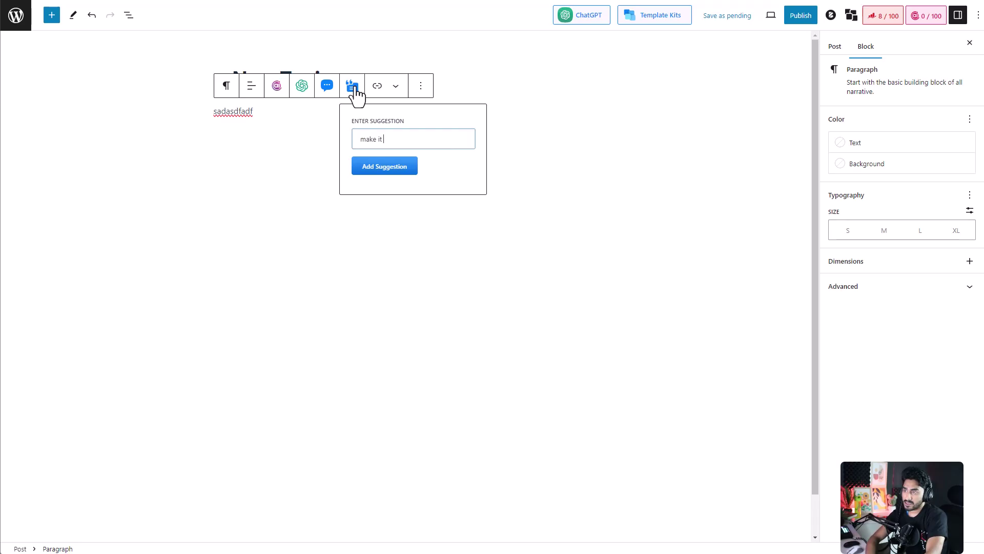
{"action": "type", "text": "bger"}
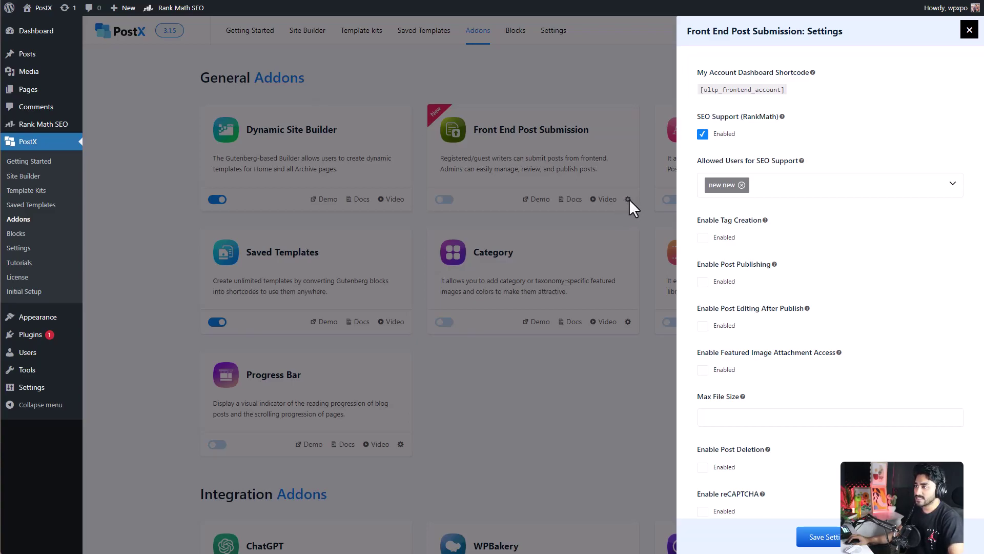
{"action": "scroll", "coordinate": [789, 193], "scroll_direction": "down", "scroll_amount": 3}
{"action": "scroll", "coordinate": [792, 158], "scroll_direction": "down", "scroll_amount": 3}
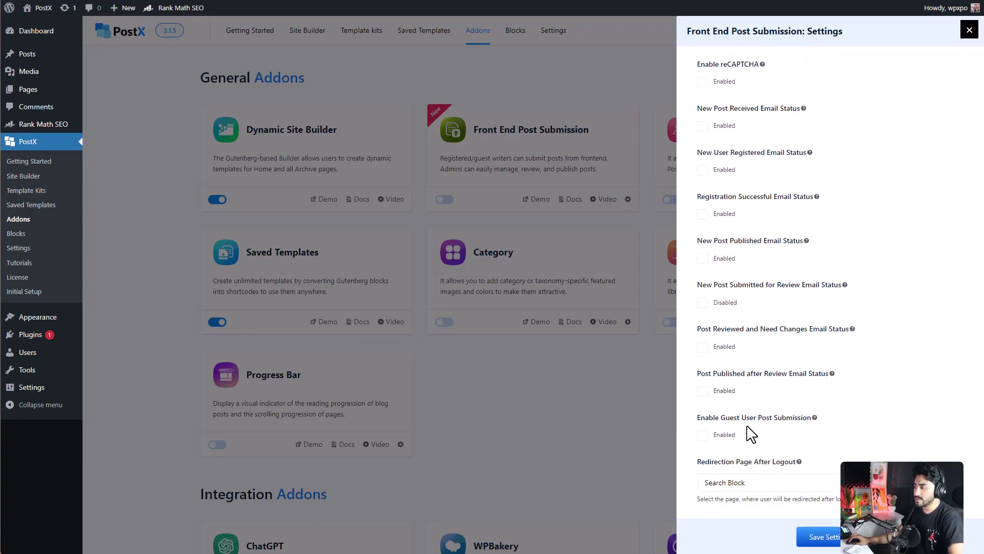
Check Enable Guest User Post Submission in the Front End Post Submission settings
{"action": "left_click", "coordinate": [725, 435]}
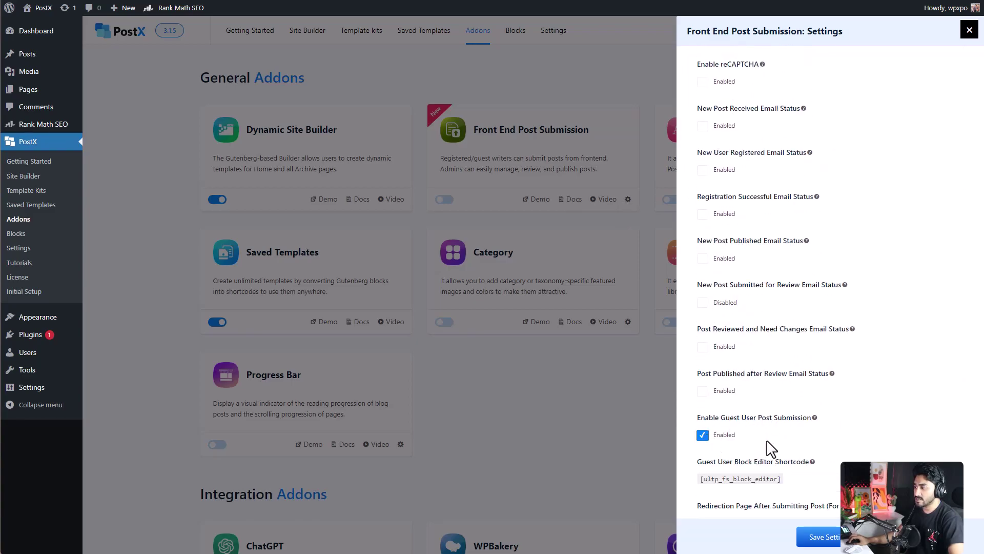
{"action": "scroll", "coordinate": [770, 446], "scroll_direction": "down", "scroll_amount": 1}
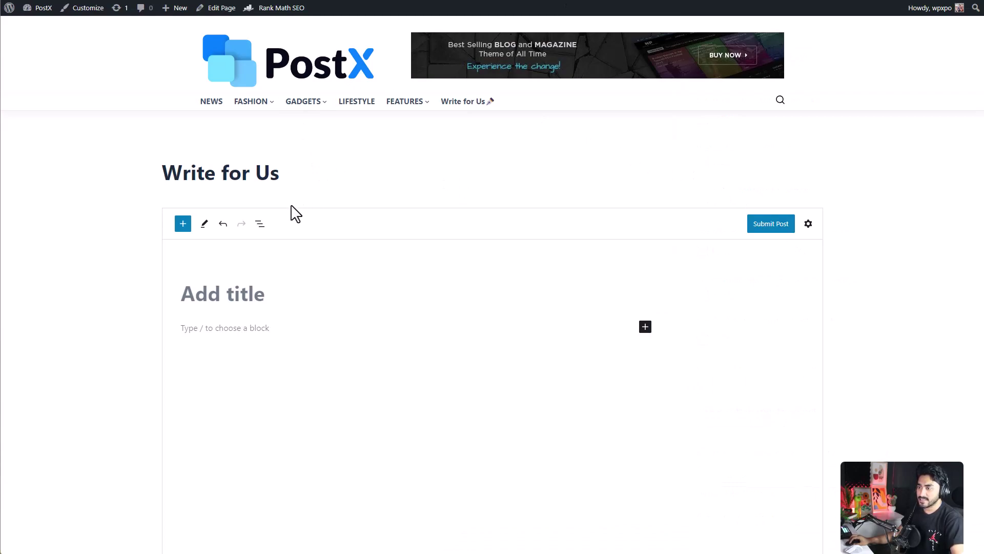
Enter the guest post title dfssdf and paragraph, then reveal the Author Details fields in the settings sidebar
{"action": "left_click", "coordinate": [237, 291]}
{"action": "type", "text": "dfssdf"}
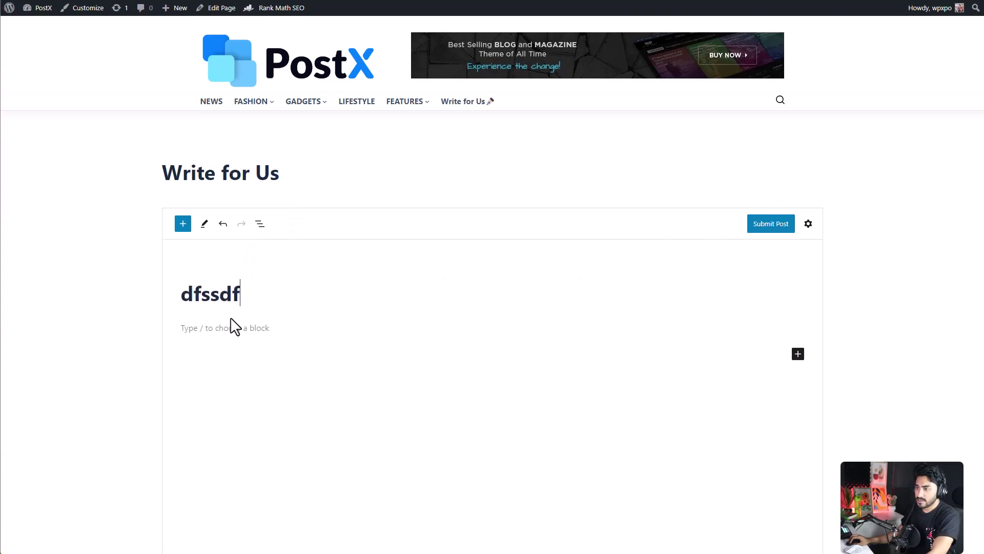
{"action": "left_click", "coordinate": [229, 326]}
{"action": "type", "text": "sdfsdf"}
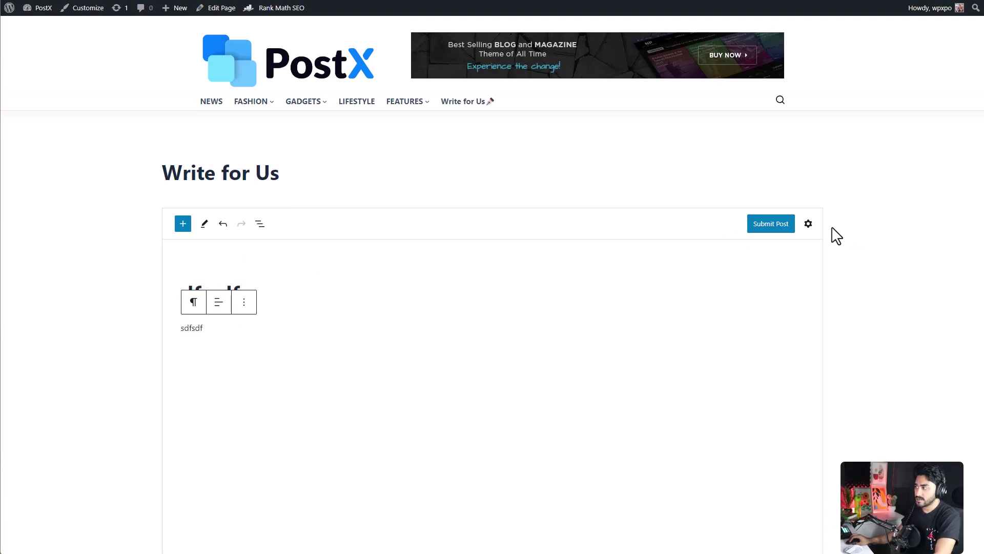
{"action": "left_click", "coordinate": [808, 224]}
{"action": "left_click", "coordinate": [701, 253]}
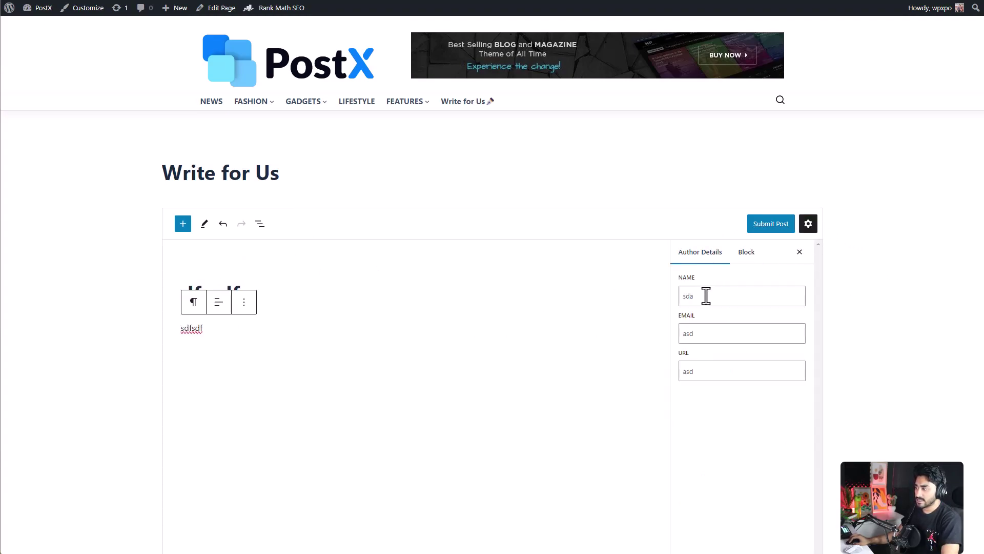